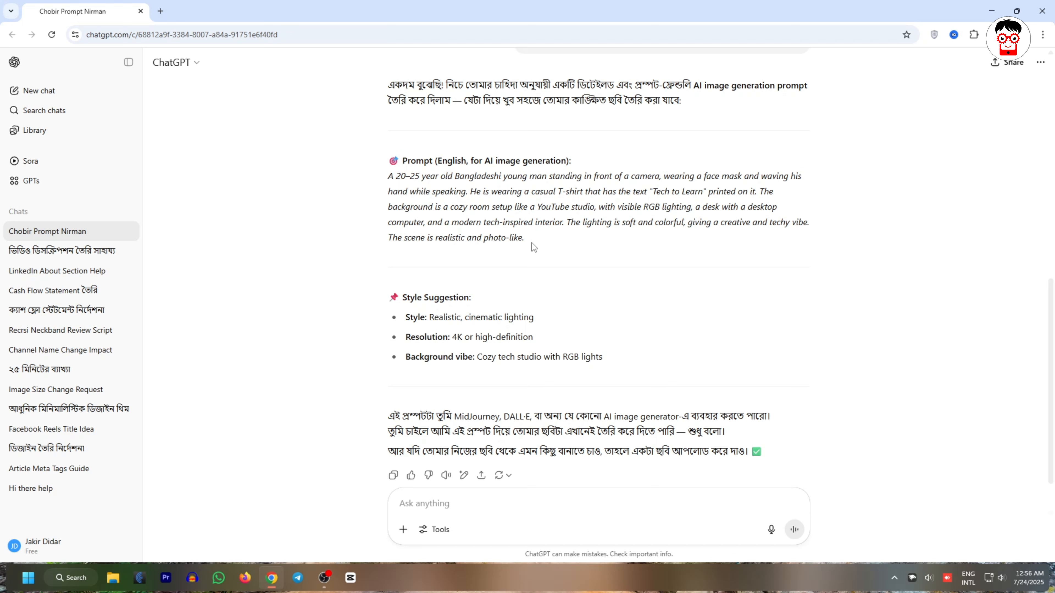
Step: Copy the full English AI image generation prompt from the ChatGPT reply
mouse_move(531, 242)
mouse_down()
mouse_move(498, 206)
mouse_move(375, 190)
mouse_move(388, 177)
mouse_move(523, 240)
mouse_up()
key(ctrl+c)
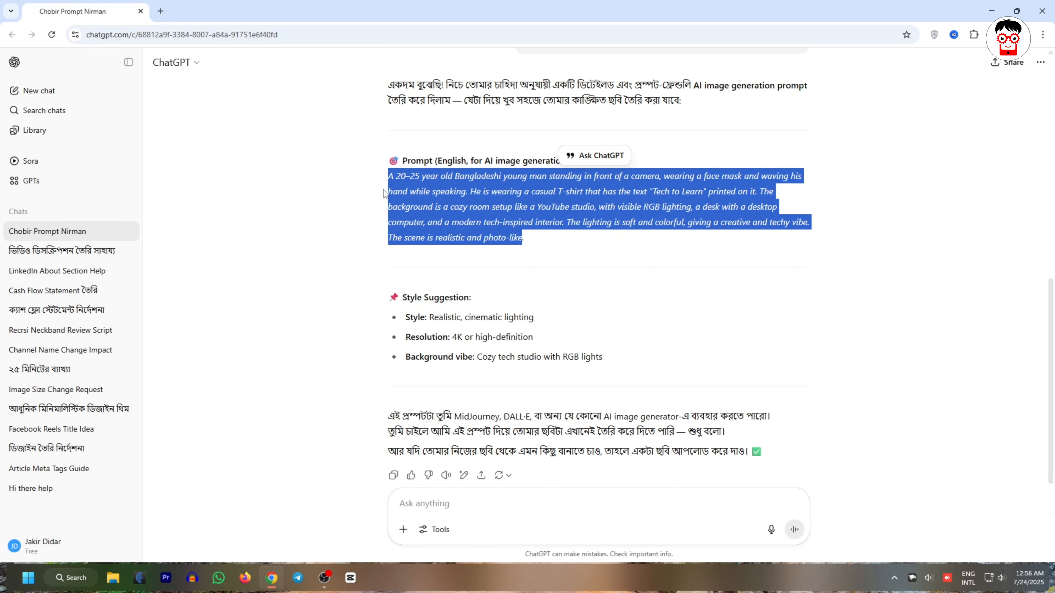
Step: Search the web for "sea art ai" in a new browser tab and open the SeaArt AI website
key(ctrl+t)
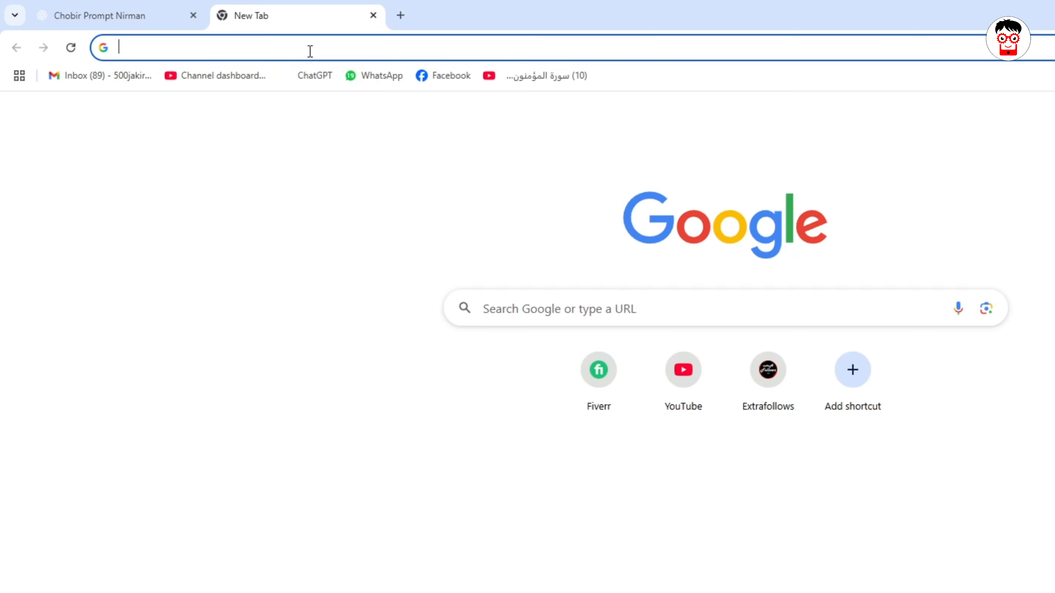
text(sea a)
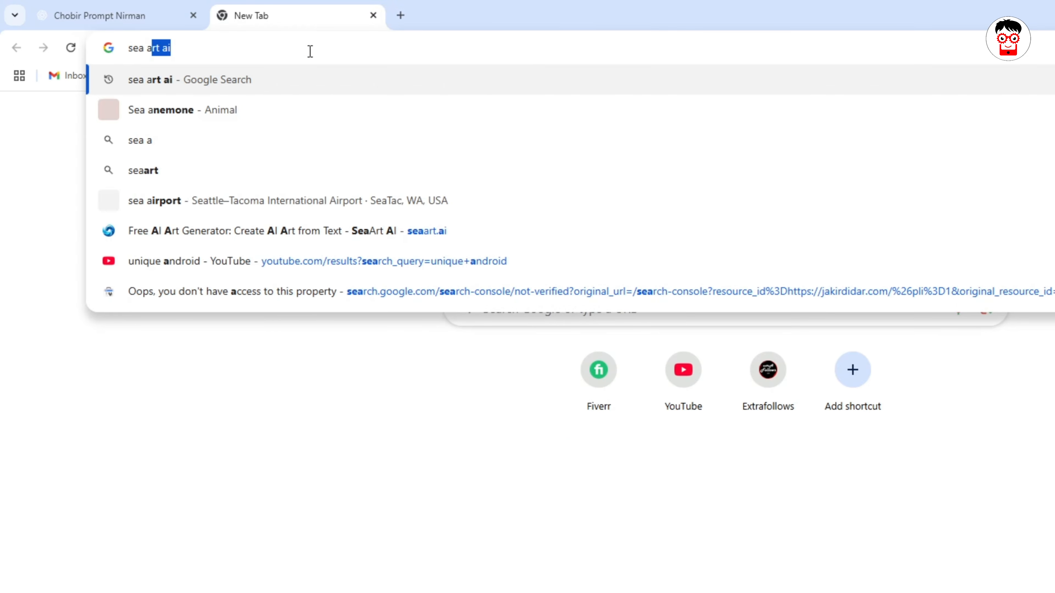
text(rt ai)
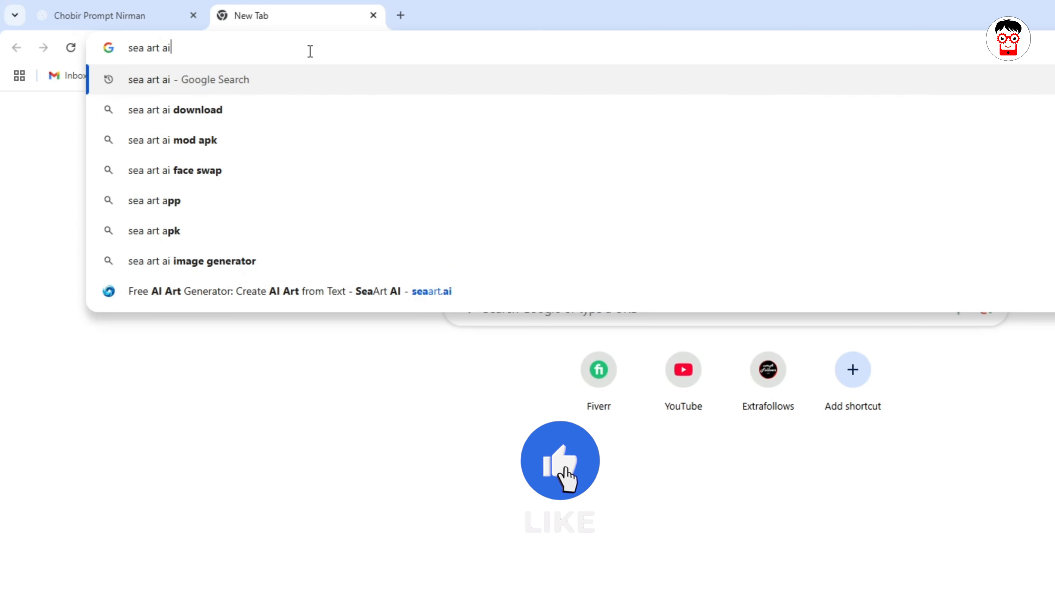
key(Return)
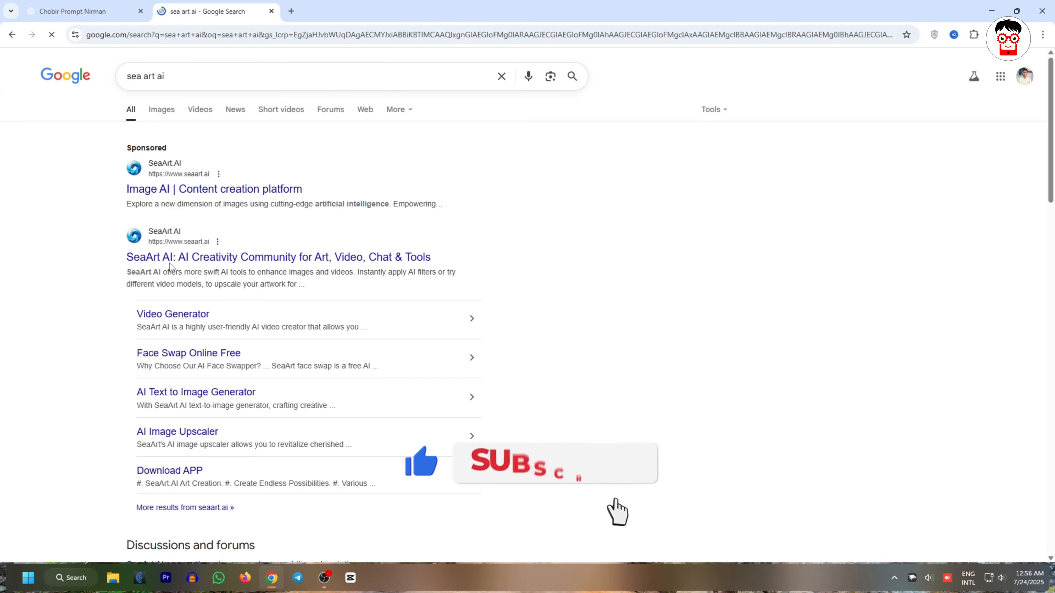
click(188, 257)
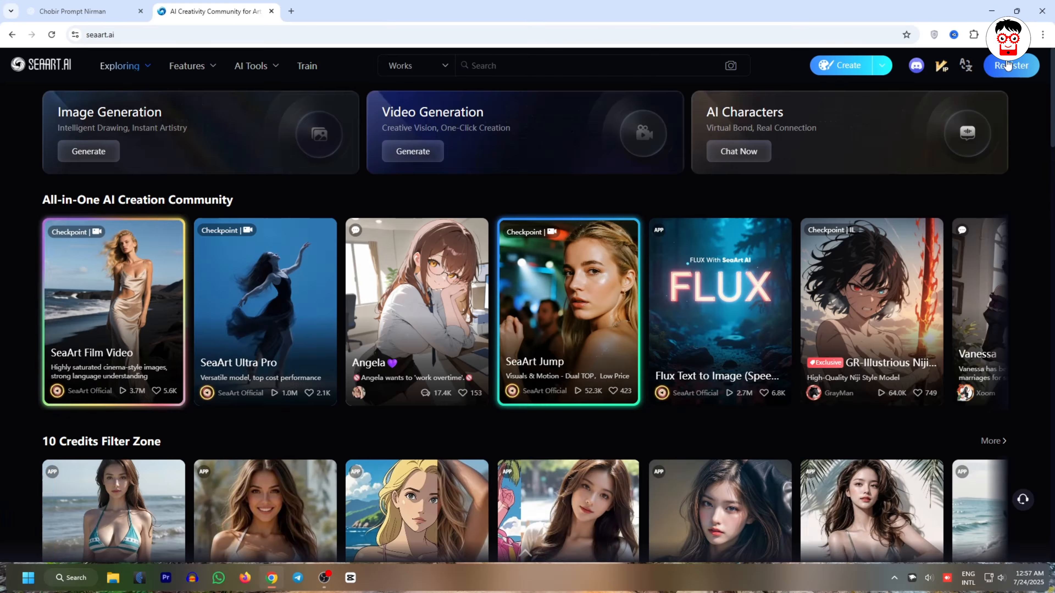
Step: Sign in to SeaArt AI and open its Image Generation workspace
click(1007, 65)
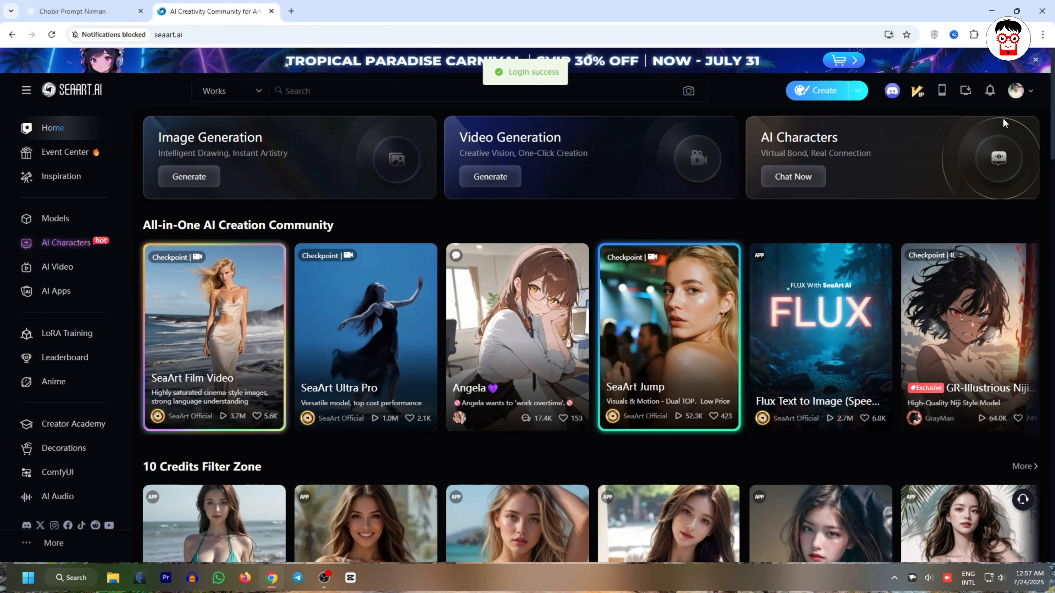
mouse_move(1023, 94)
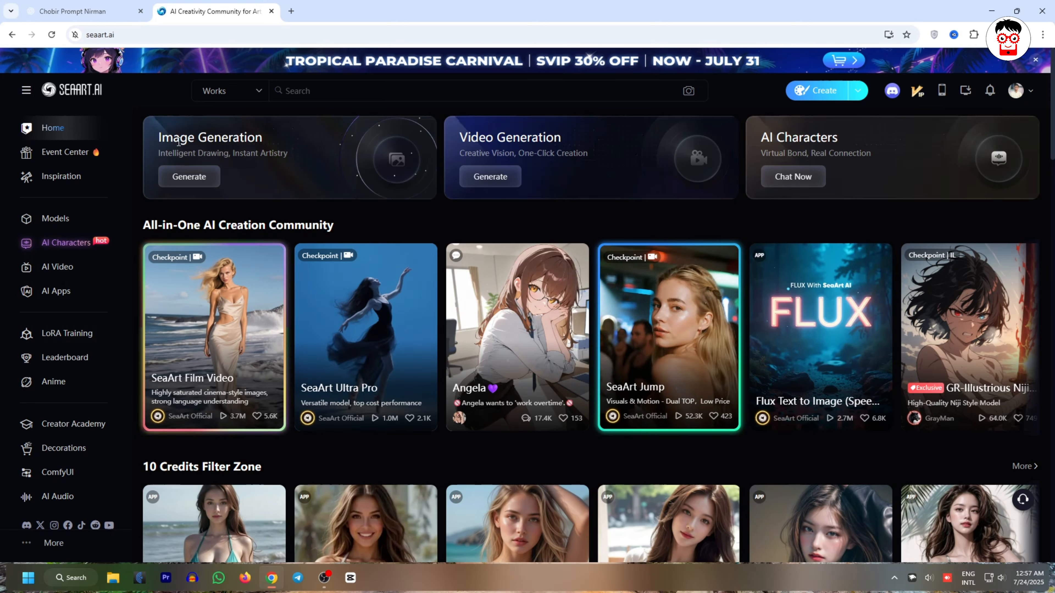
click(261, 140)
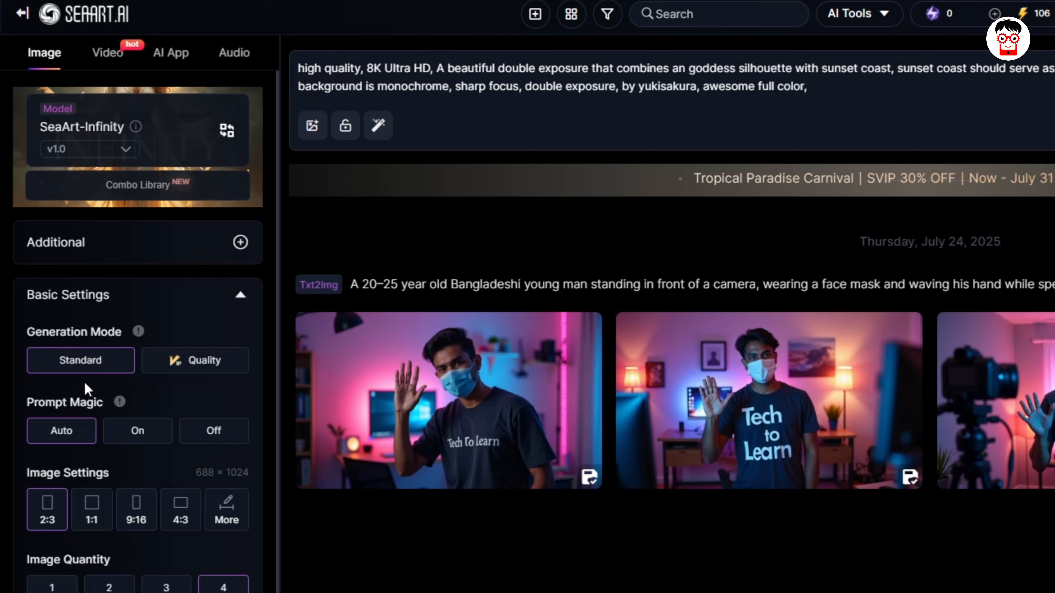
Step: Set the generated images to the 16:9 landscape ratio with an image quantity of 4
scroll(104, 428, down, 1)
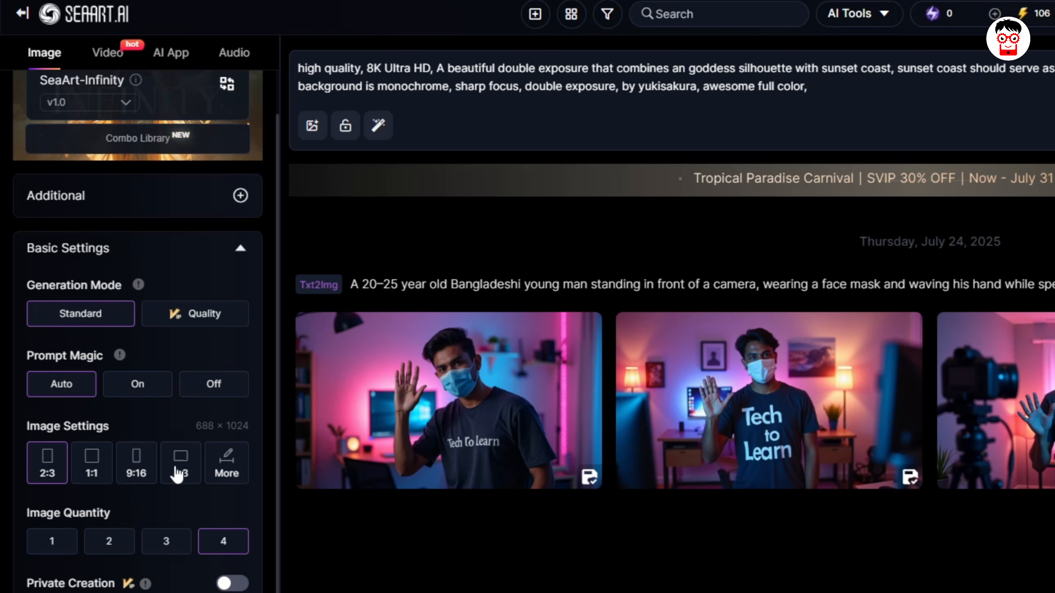
click(233, 471)
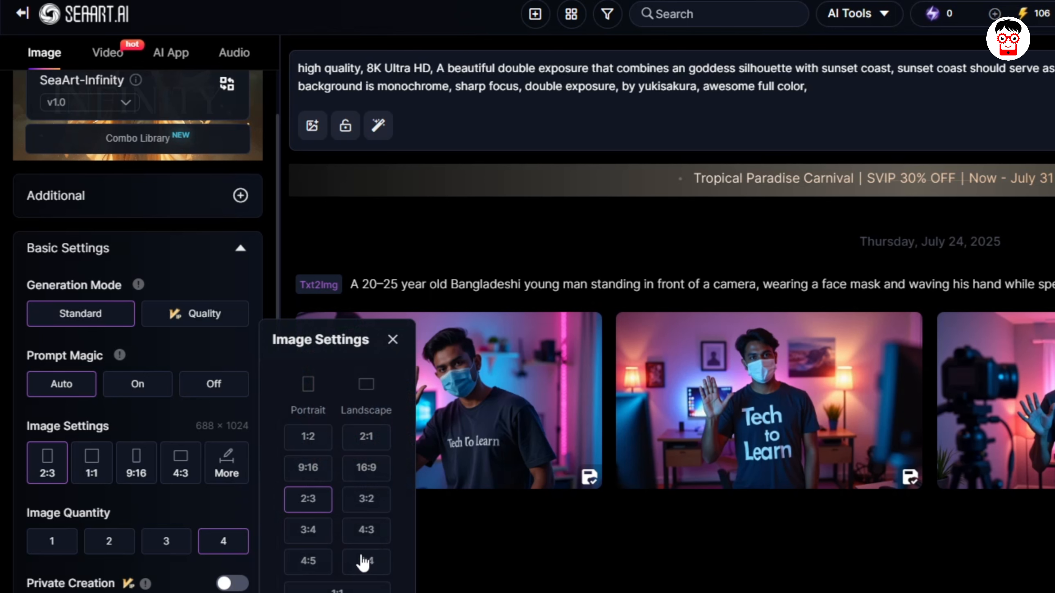
click(365, 471)
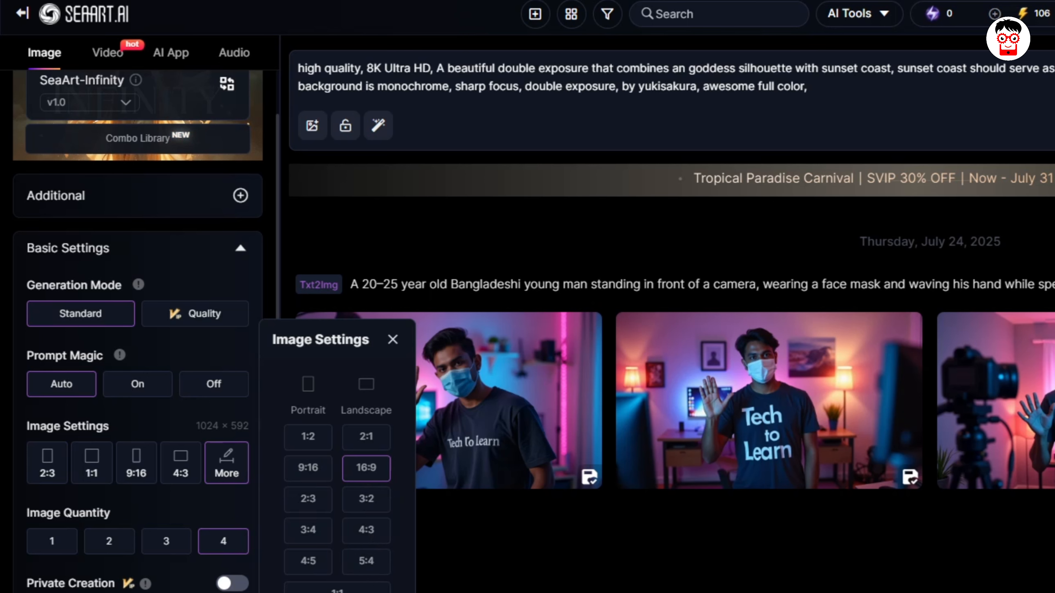
click(392, 340)
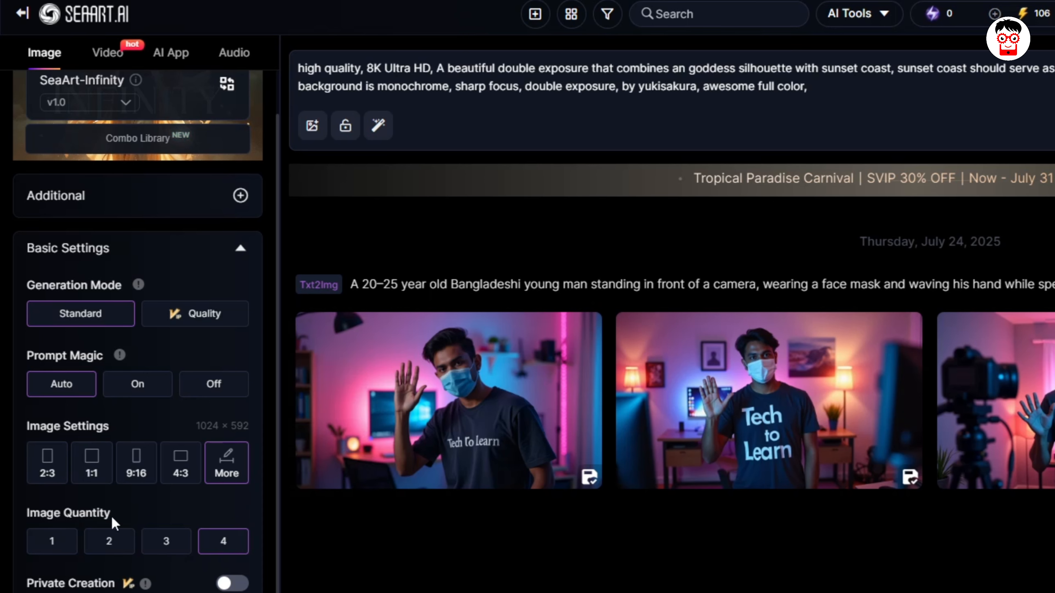
drag(116, 523, 28, 519)
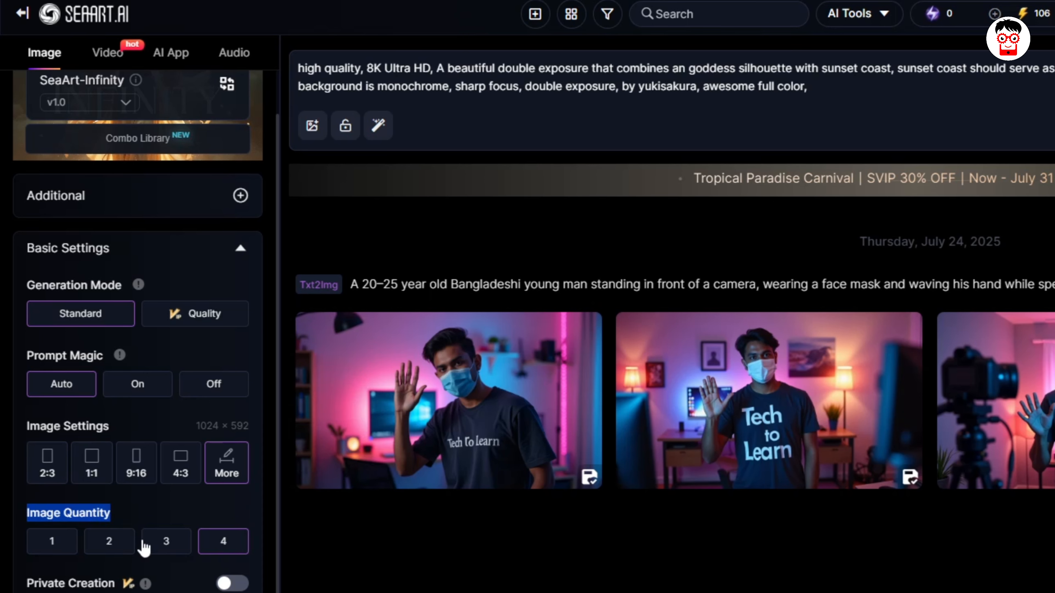
click(221, 550)
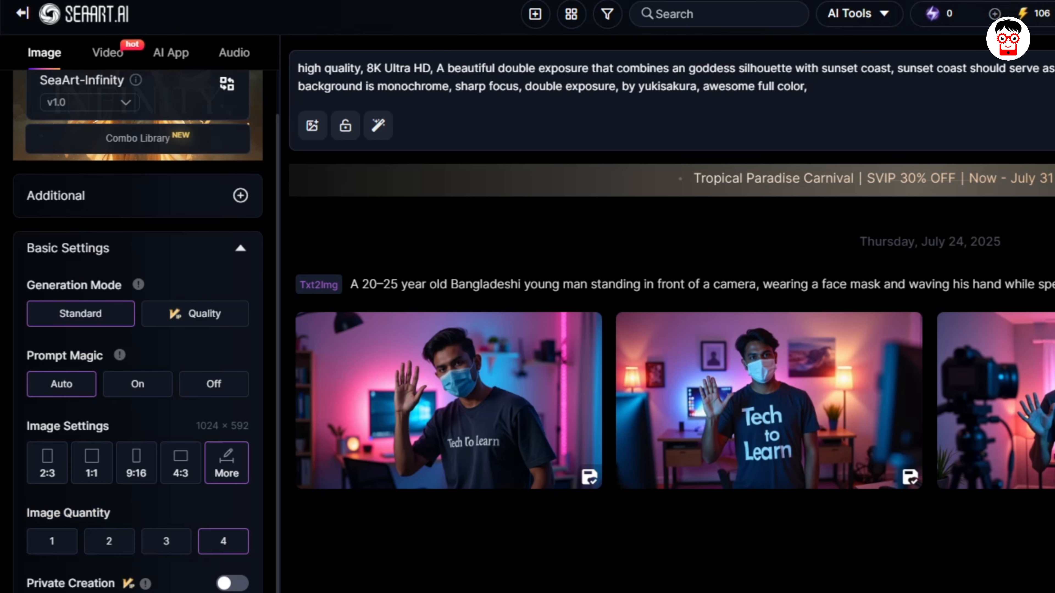
Step: Replace the default prompt with the copied "Tech to Learn" young man prompt and generate the images
scroll(139, 455, down, 5)
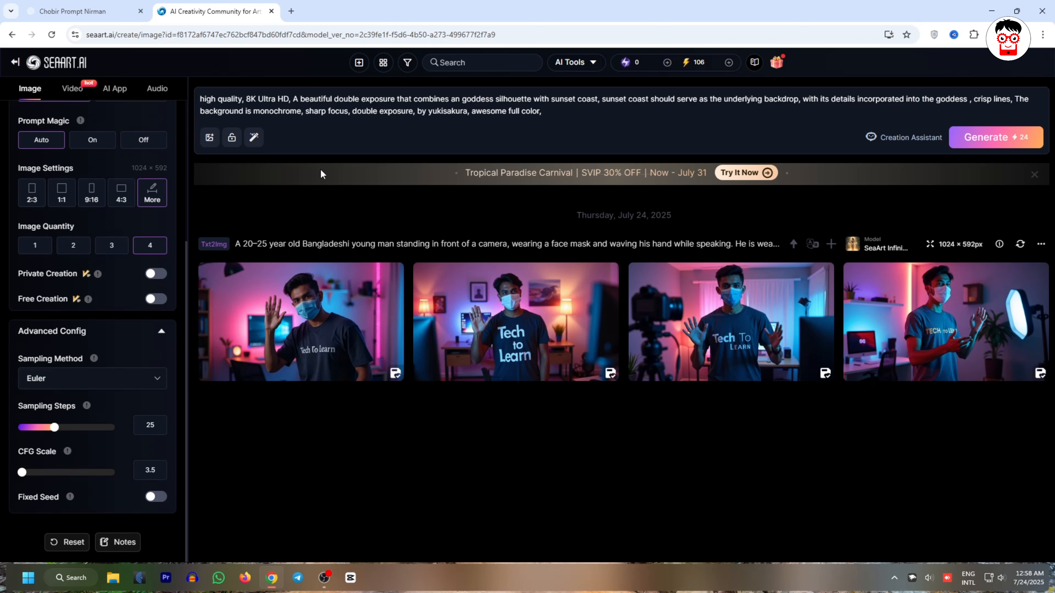
click(218, 112)
key(ctrl+a)
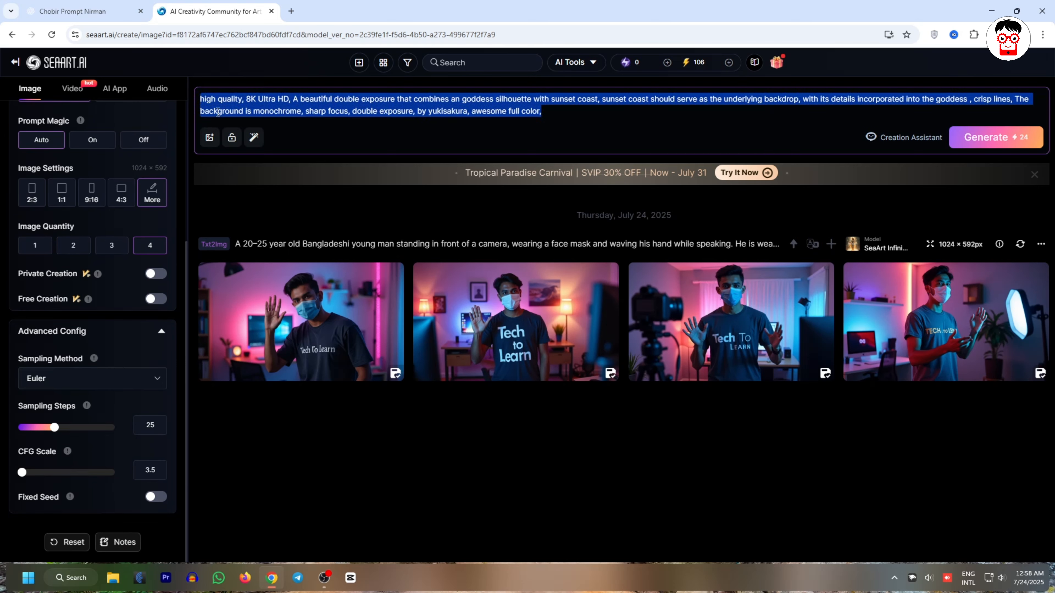
right_click(290, 98)
click(333, 198)
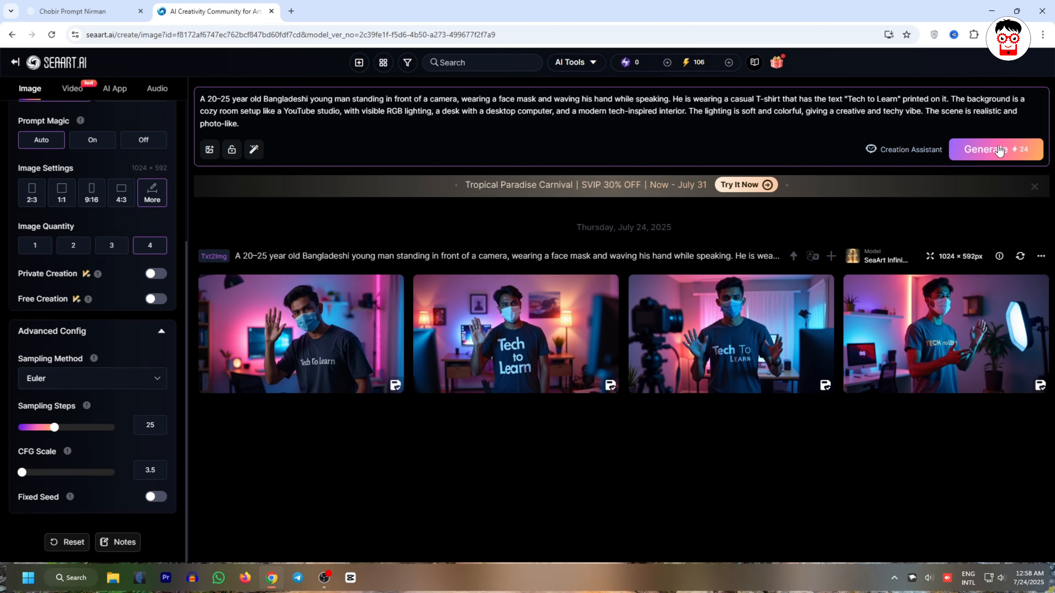
click(989, 150)
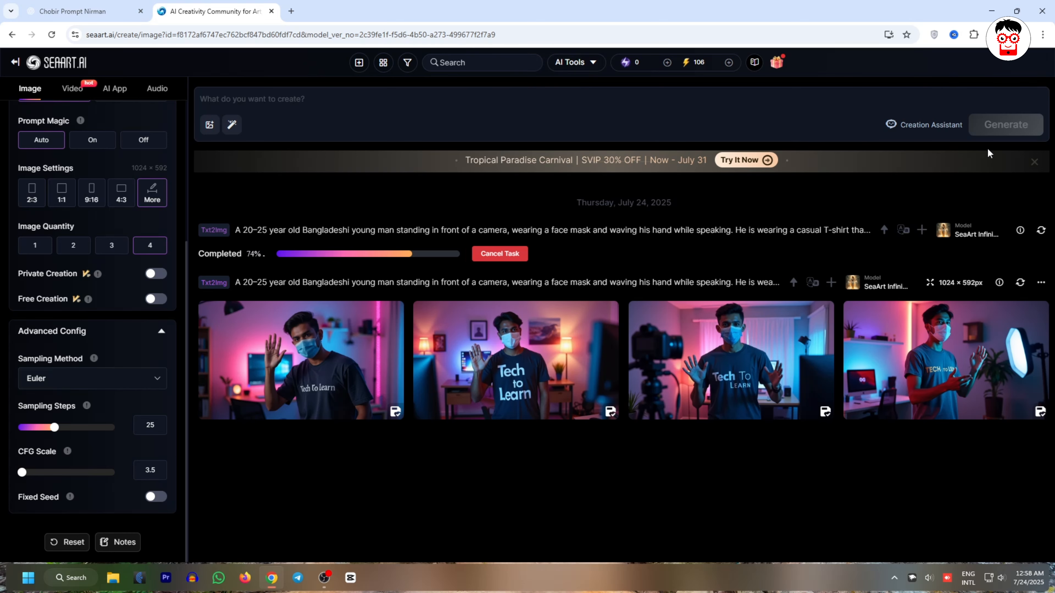
drag(224, 254, 247, 255)
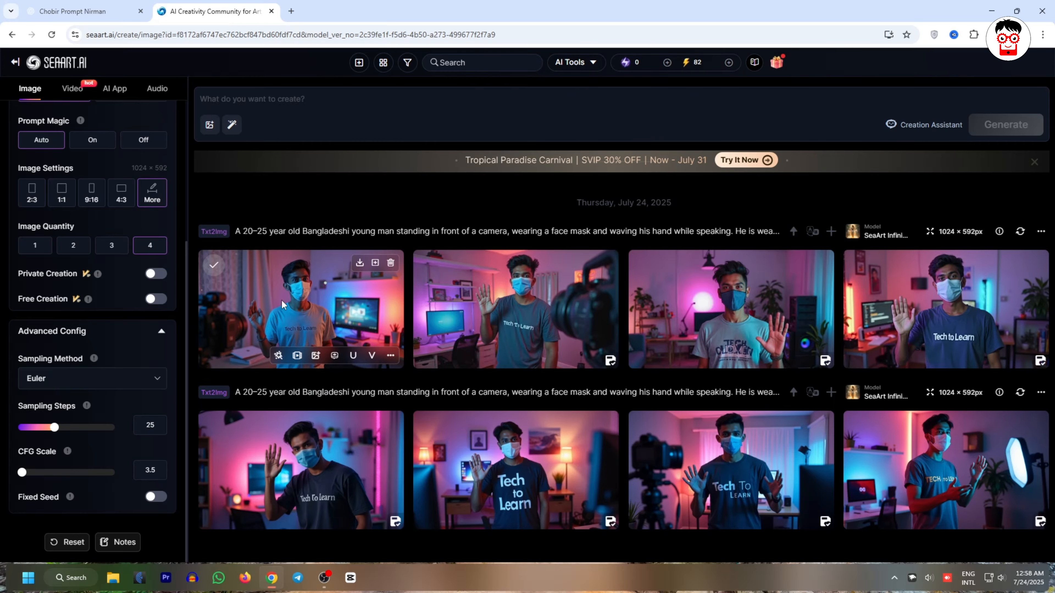
Step: Open the first newly generated image, download it to the Desktop as 20250724_0058_image.png, and close its preview
click(302, 301)
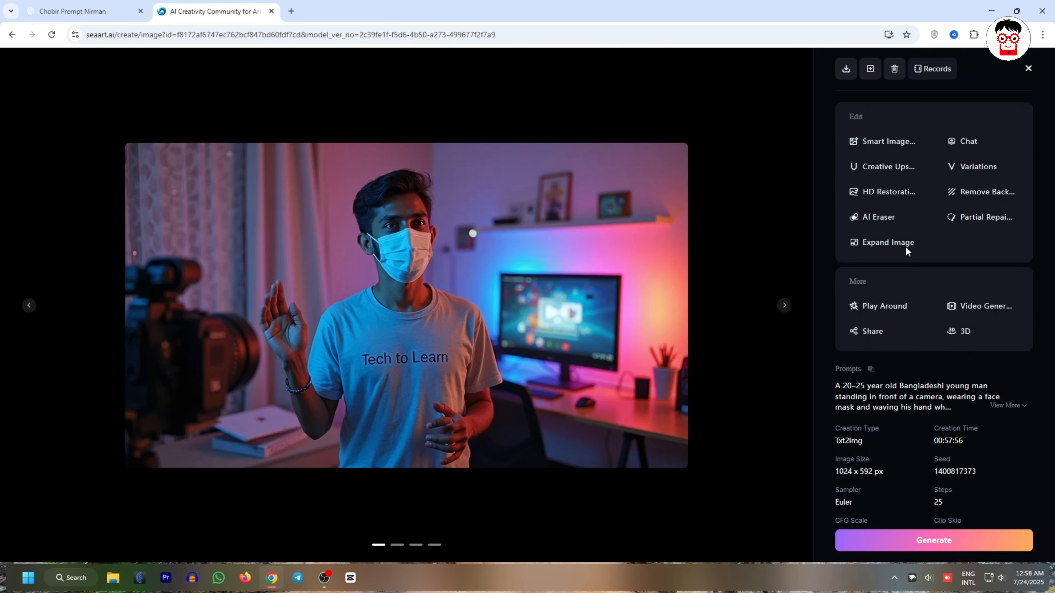
click(848, 70)
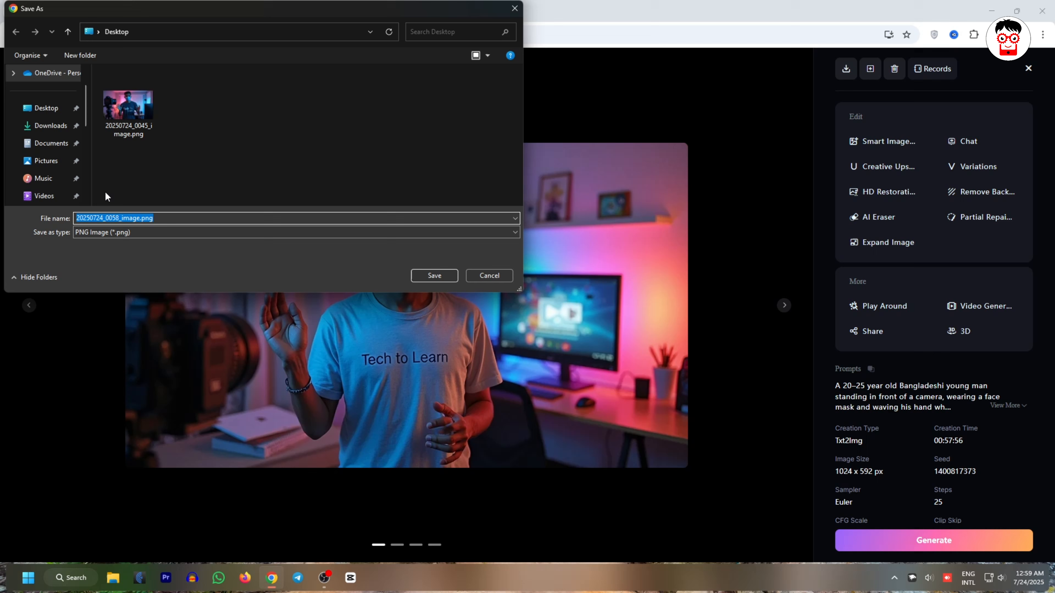
click(46, 108)
click(427, 275)
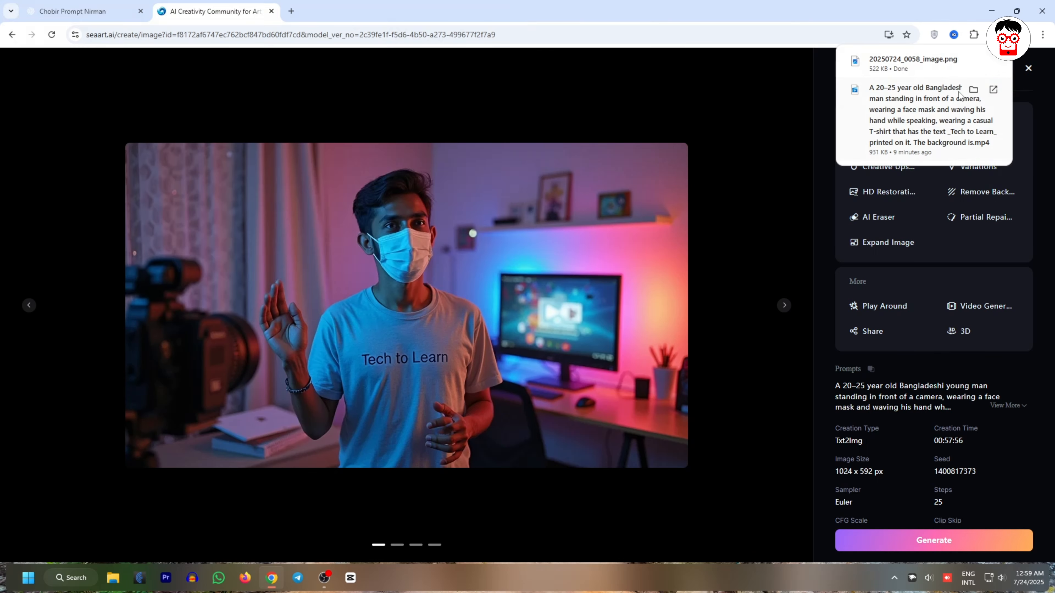
click(1029, 69)
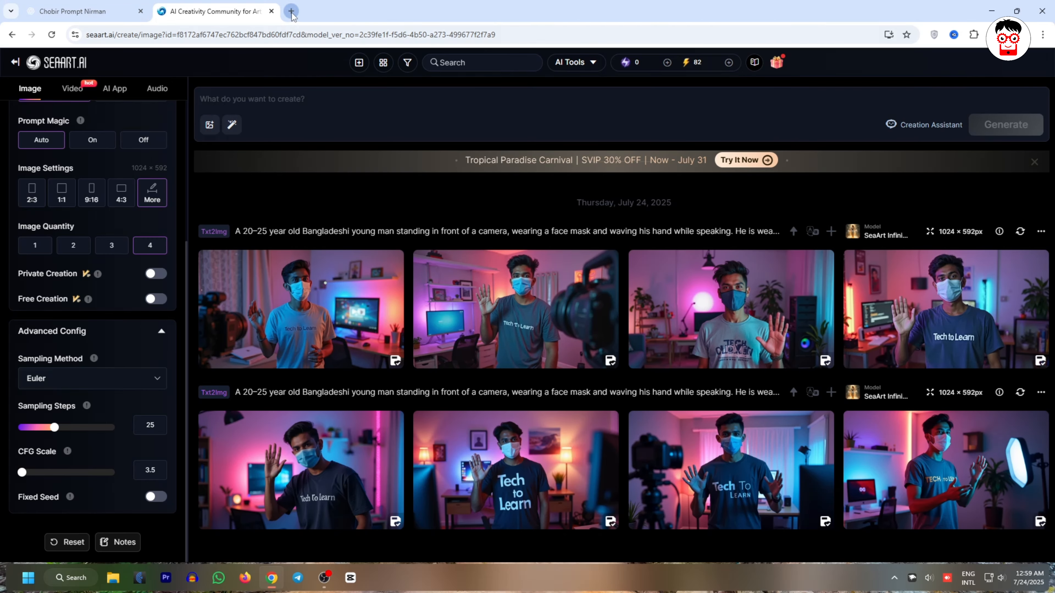
Step: Search the web for "runwayml" in a new browser tab and open the Runway website
key(ctrl+t)
text(runwa)
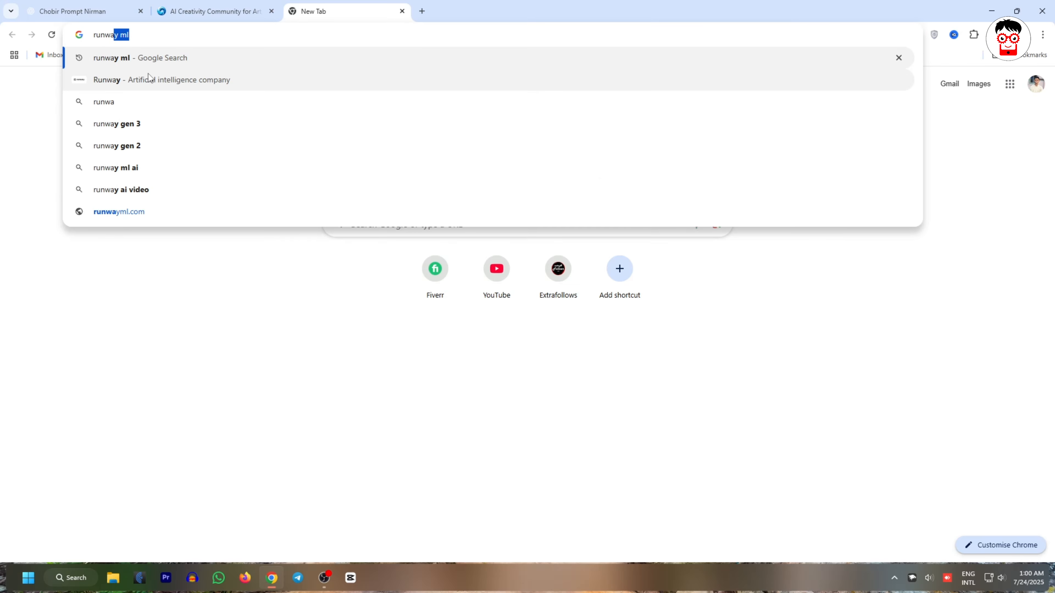
text(yml)
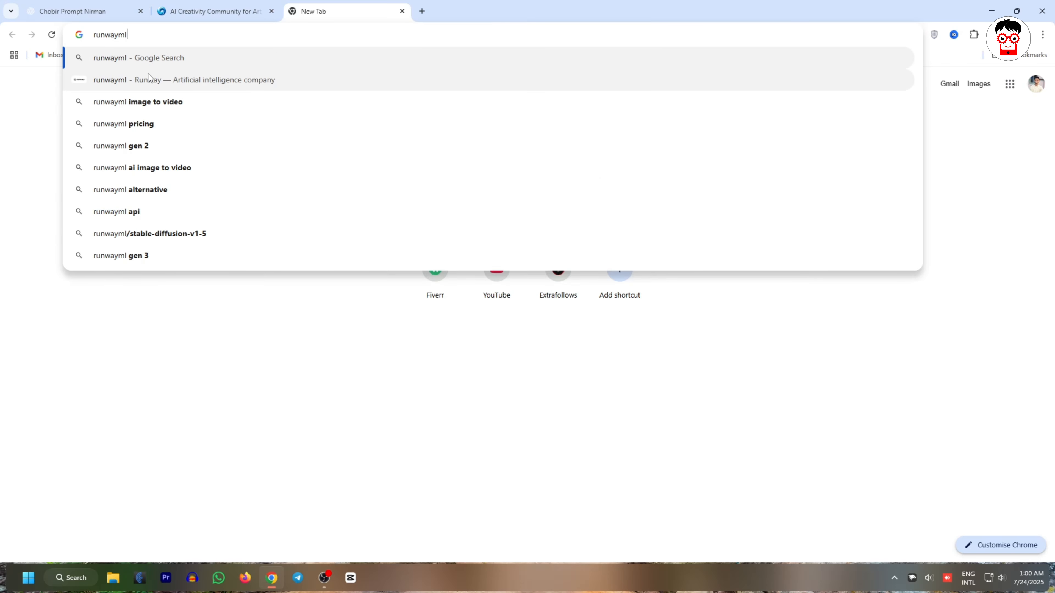
key(Return)
click(179, 173)
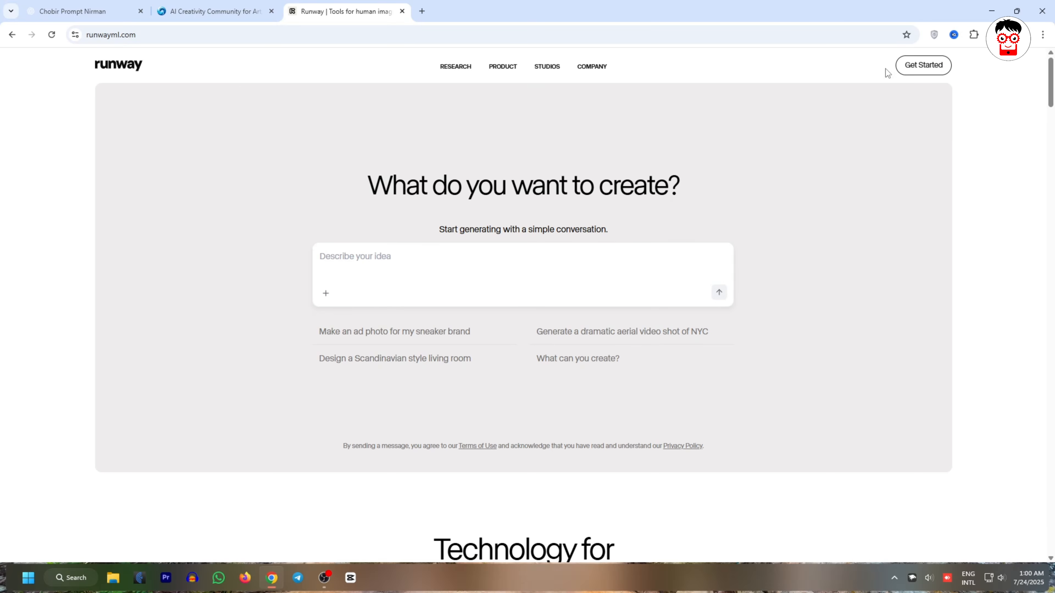
Step: Log in to Runway with the existing Google account
click(939, 80)
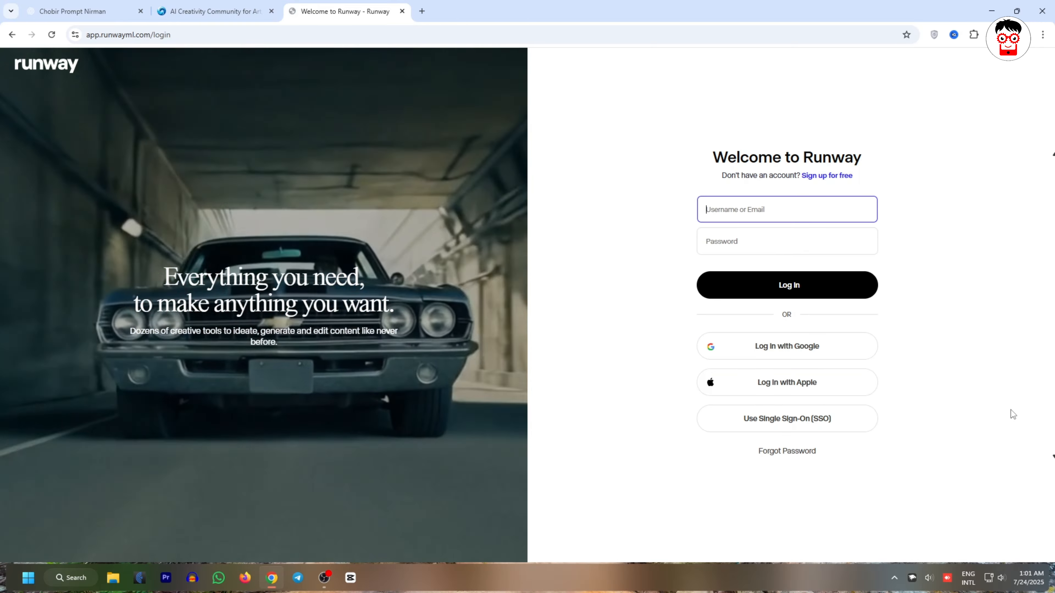
click(791, 346)
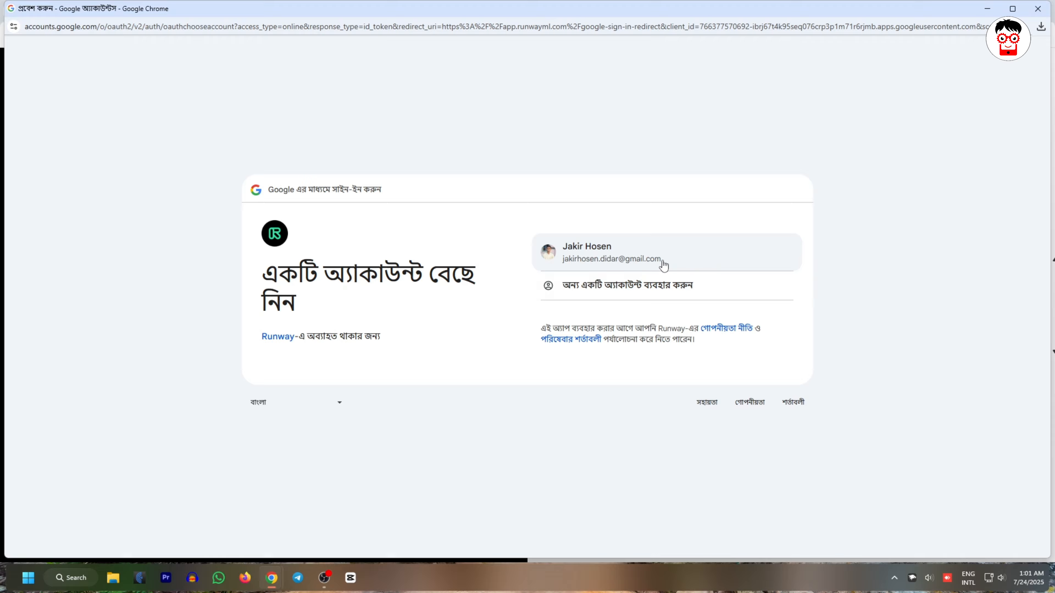
click(663, 265)
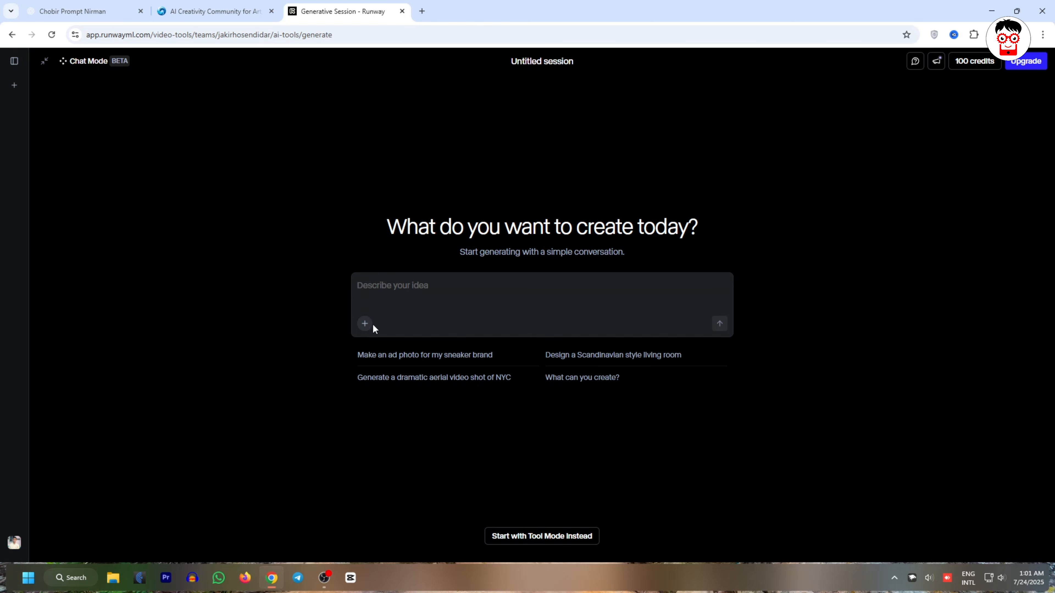
Step: Attach 20250724_0058_image.png from the Desktop to the new Runway chat message
click(364, 324)
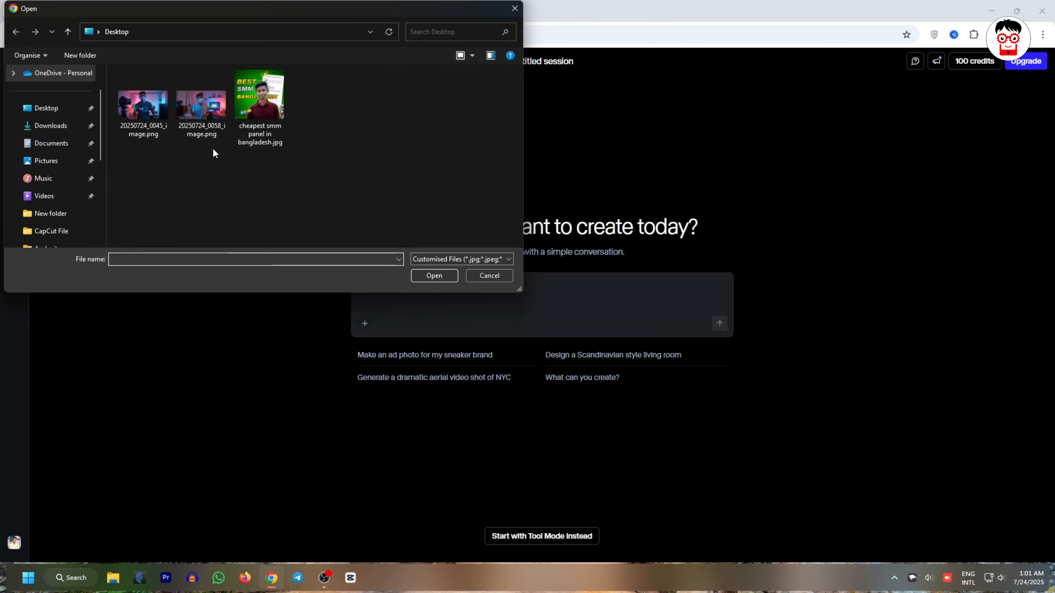
click(202, 112)
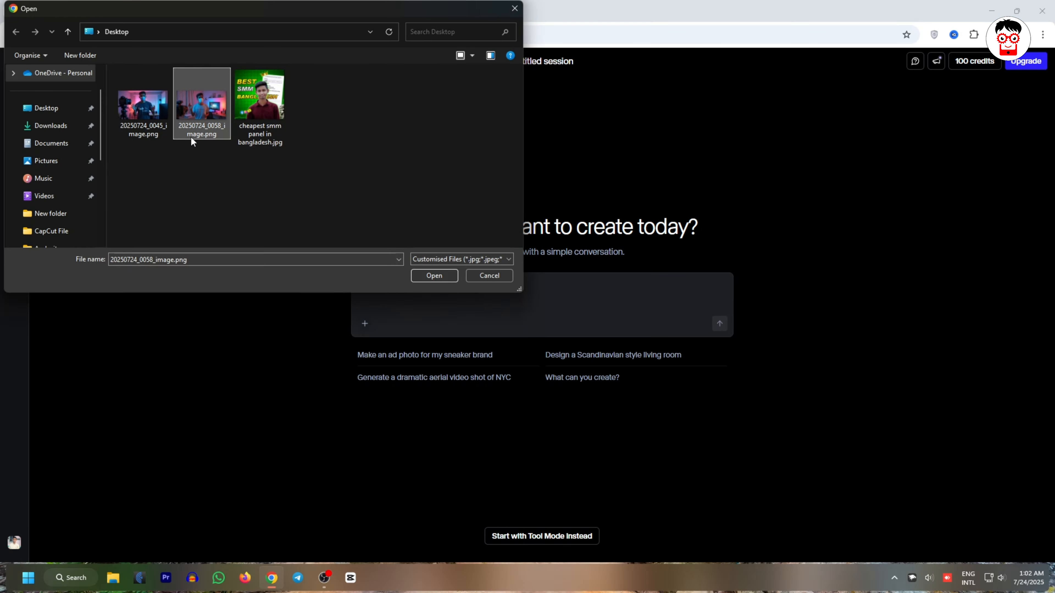
click(429, 276)
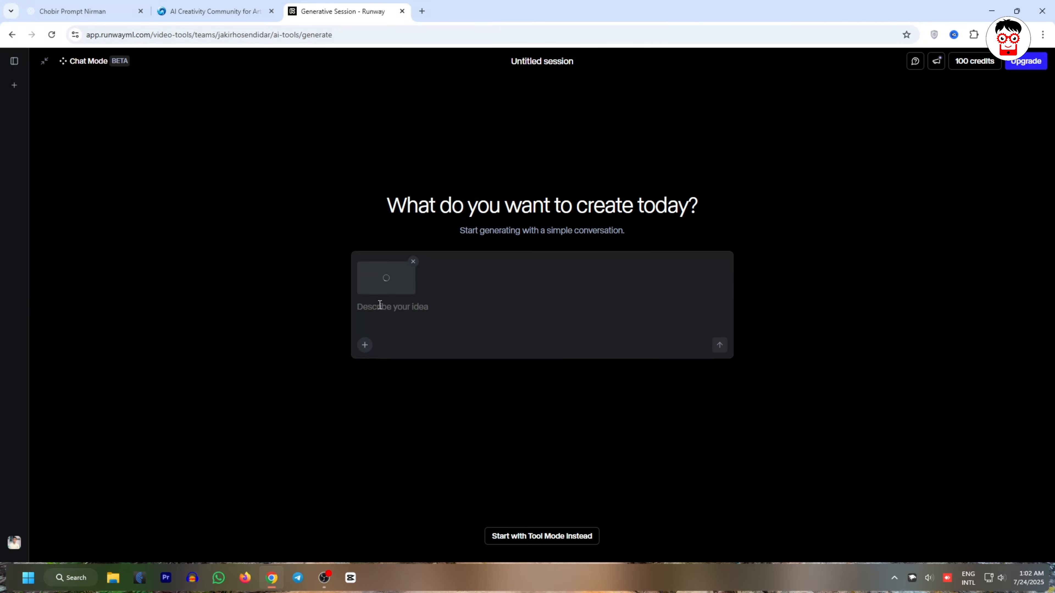
Step: Copy the English "Tech to Learn" image prompt from the ChatGPT chat into the Runway message with the attached image
click(83, 12)
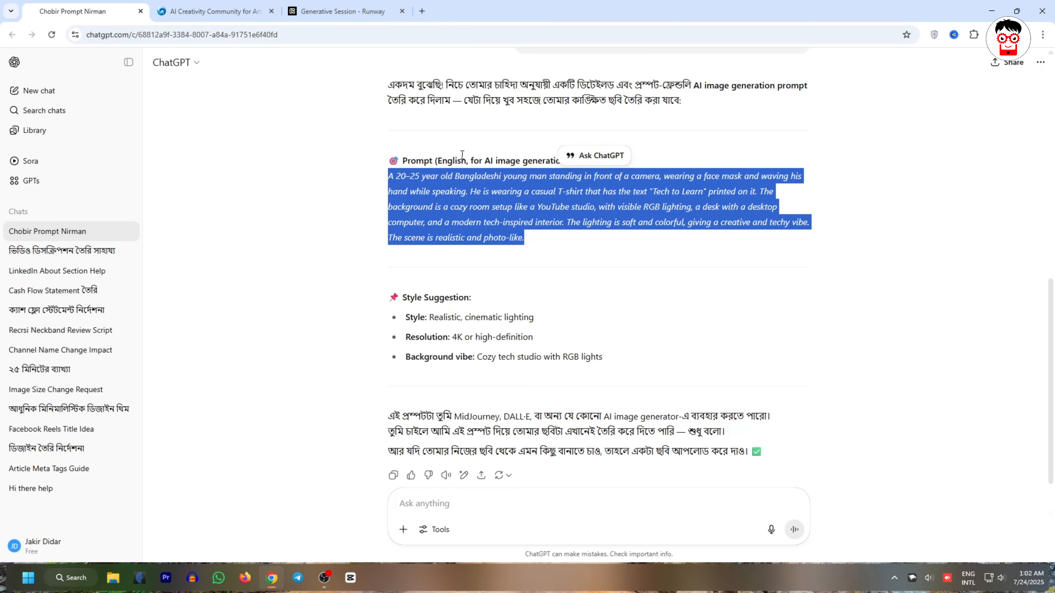
click(345, 11)
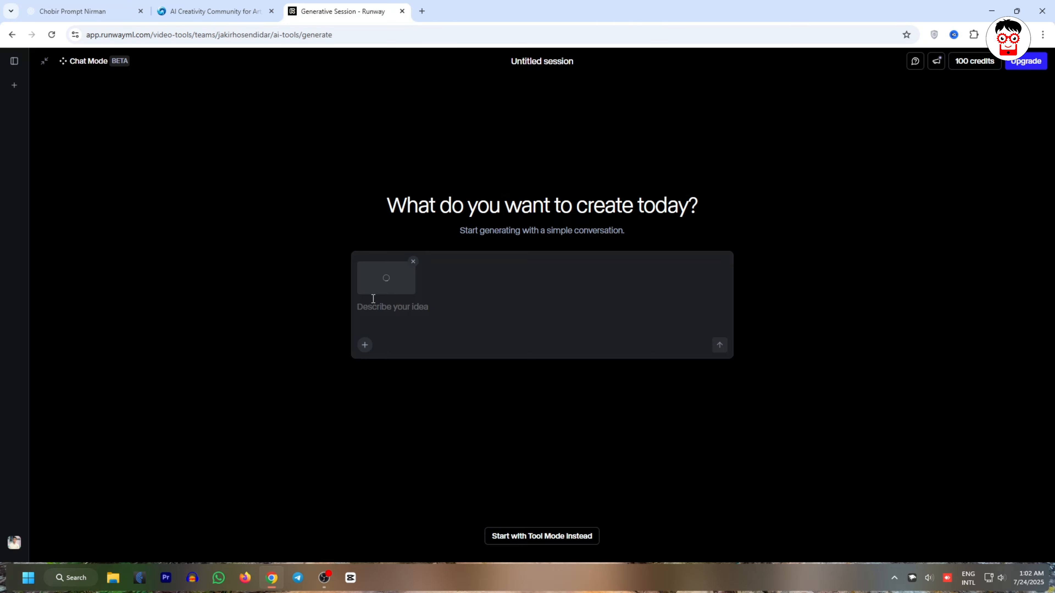
right_click(382, 310)
click(408, 436)
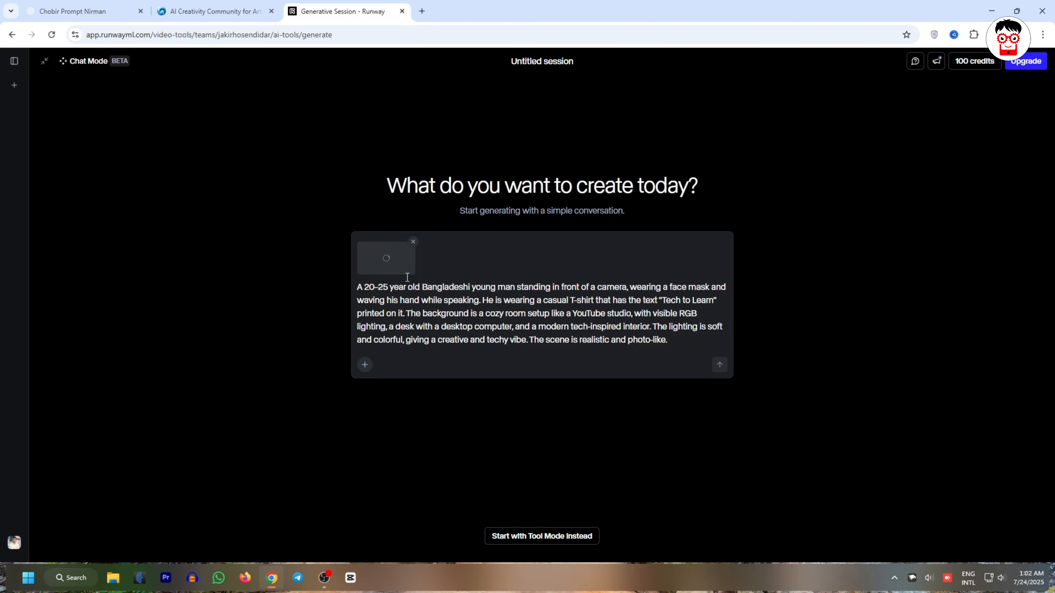
Step: Review the English prompt in the ChatGPT chat, checking the "Tech to Learn" T-shirt text and the face mask wording
click(93, 17)
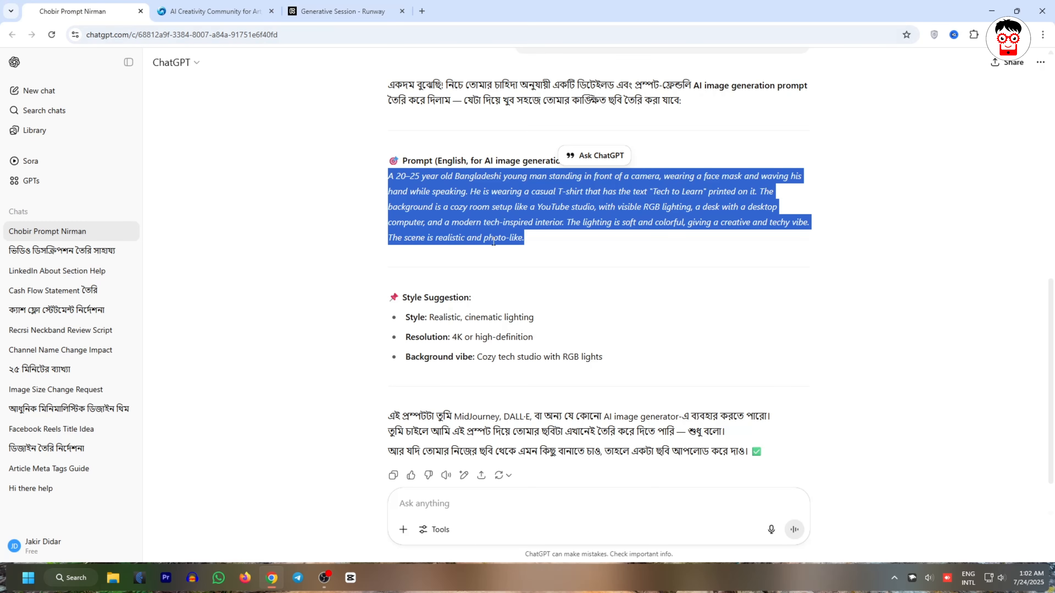
scroll(494, 242, up, 1)
click(438, 261)
drag(525, 294, 397, 231)
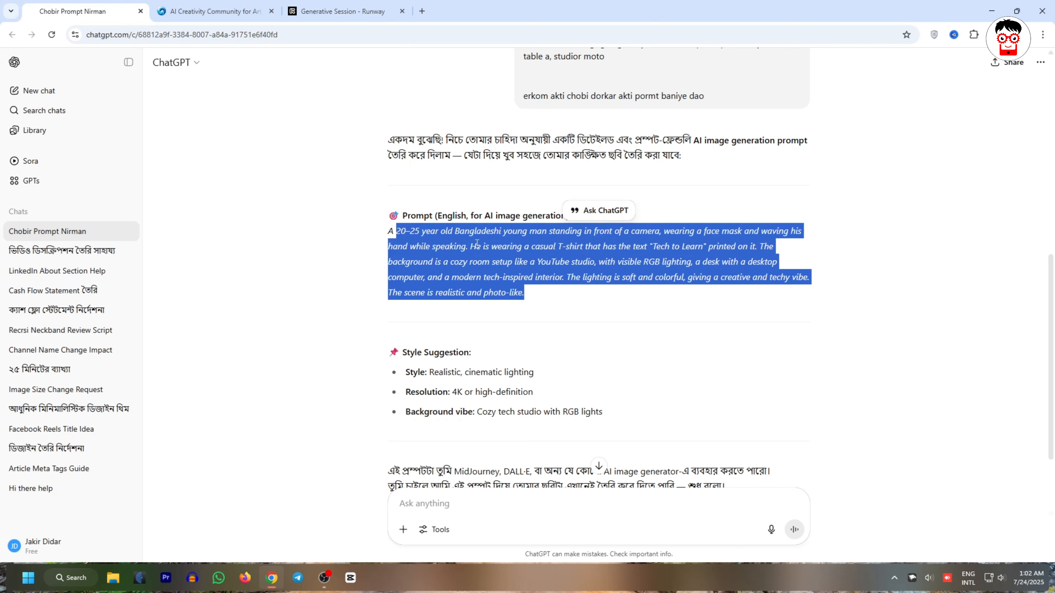
click(700, 266)
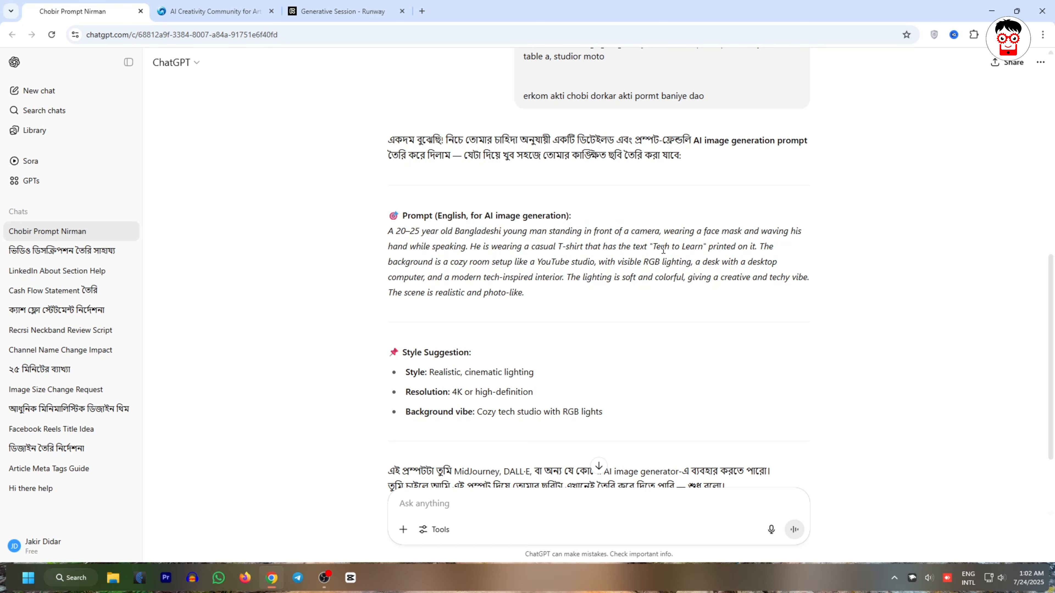
drag(653, 246, 703, 248)
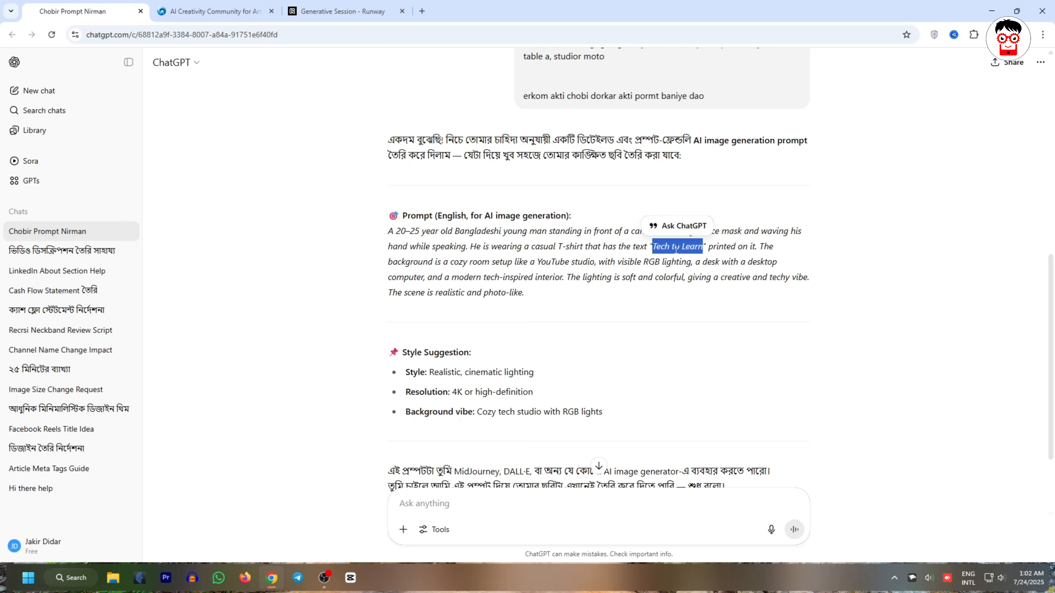
click(681, 235)
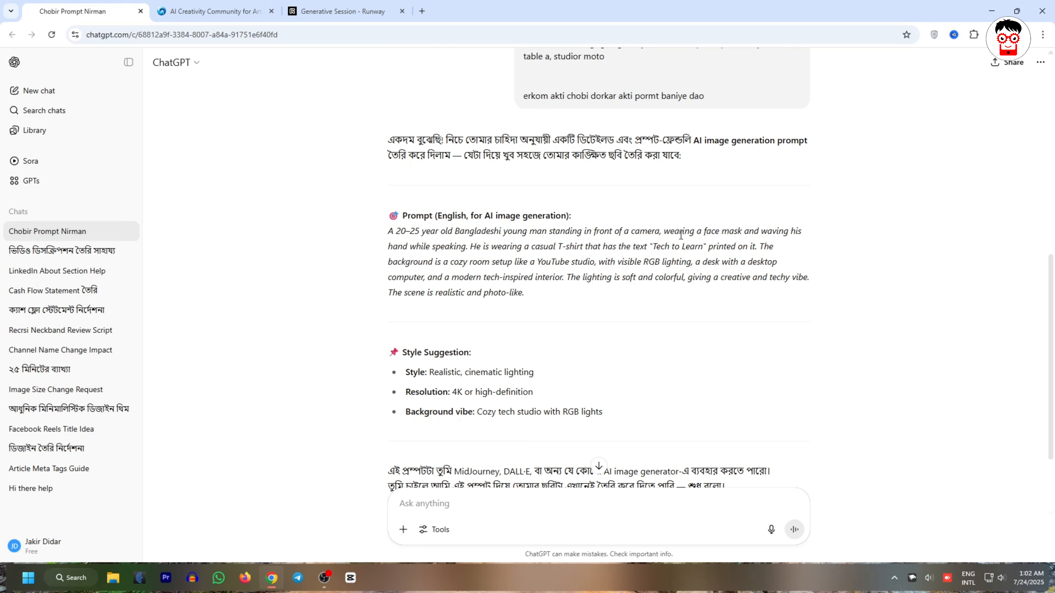
drag(701, 246, 652, 247)
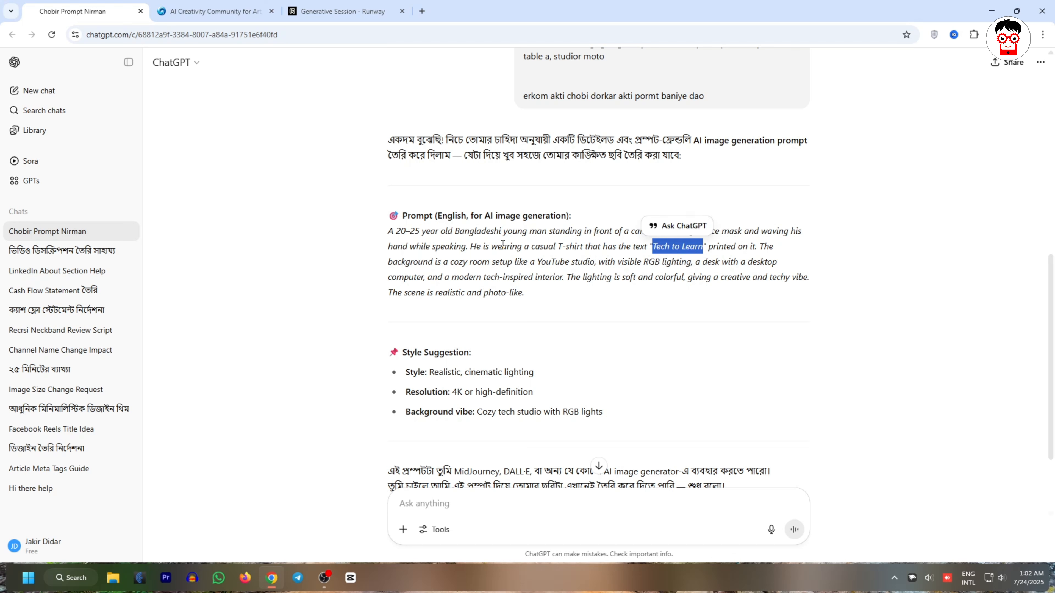
click(715, 257)
double_click(732, 231)
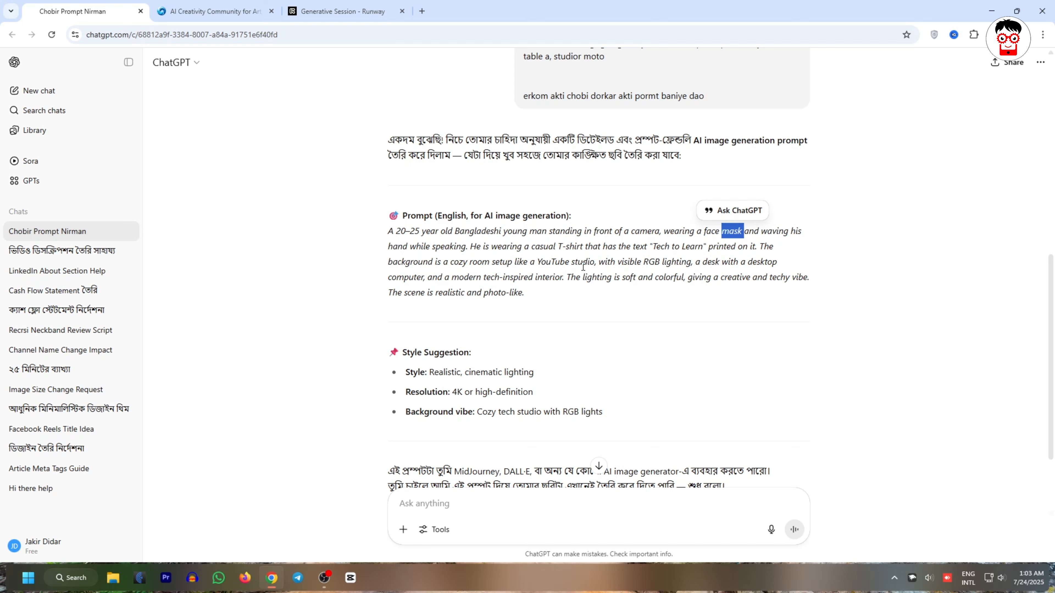
drag(537, 295, 388, 236)
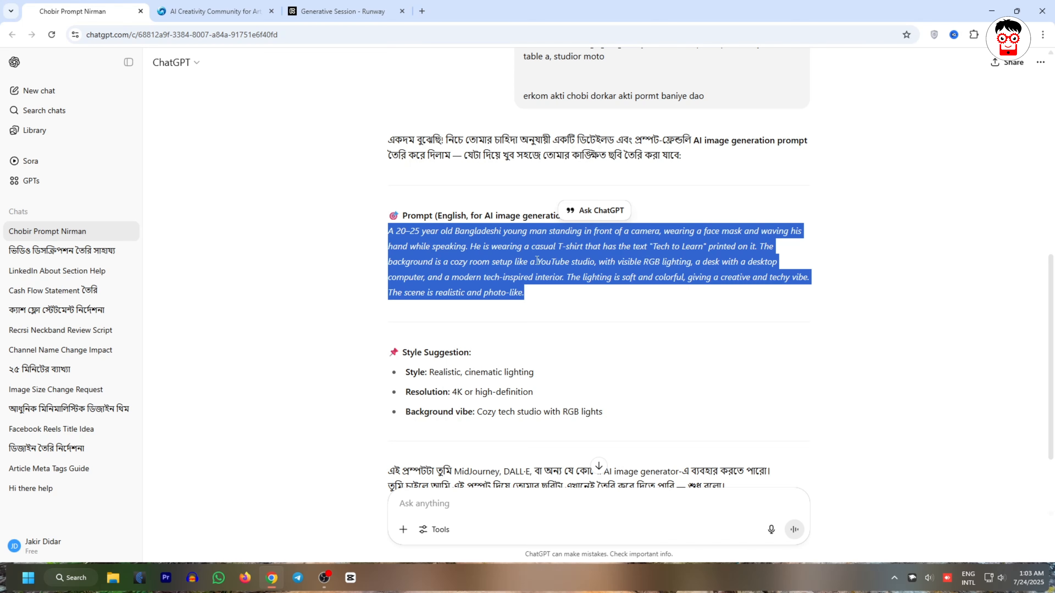
click(502, 256)
Step: Return to Runway and submit the attached image with its prompt to generate the video
click(342, 11)
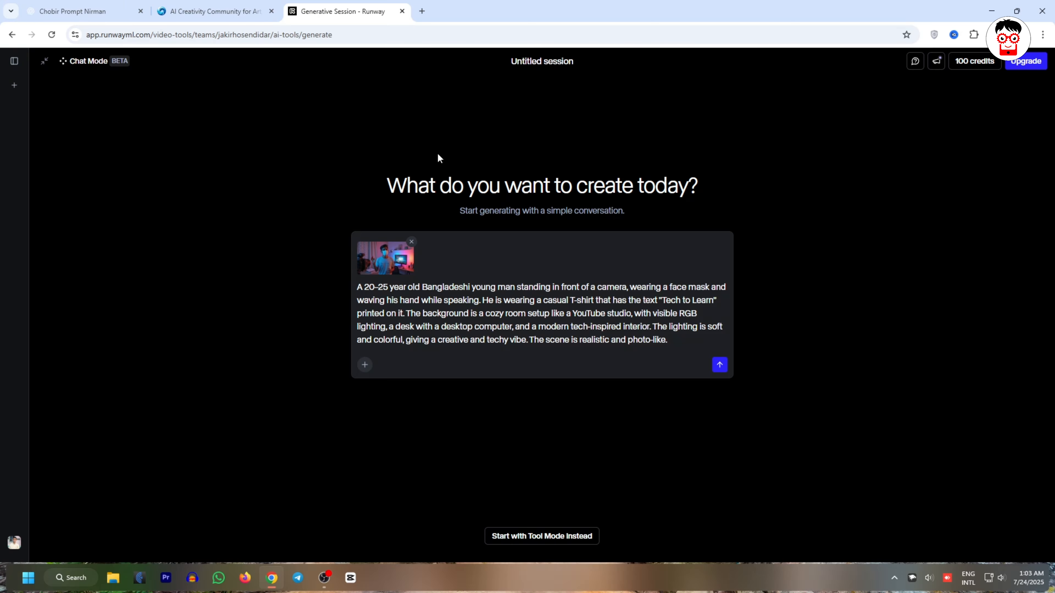
click(721, 366)
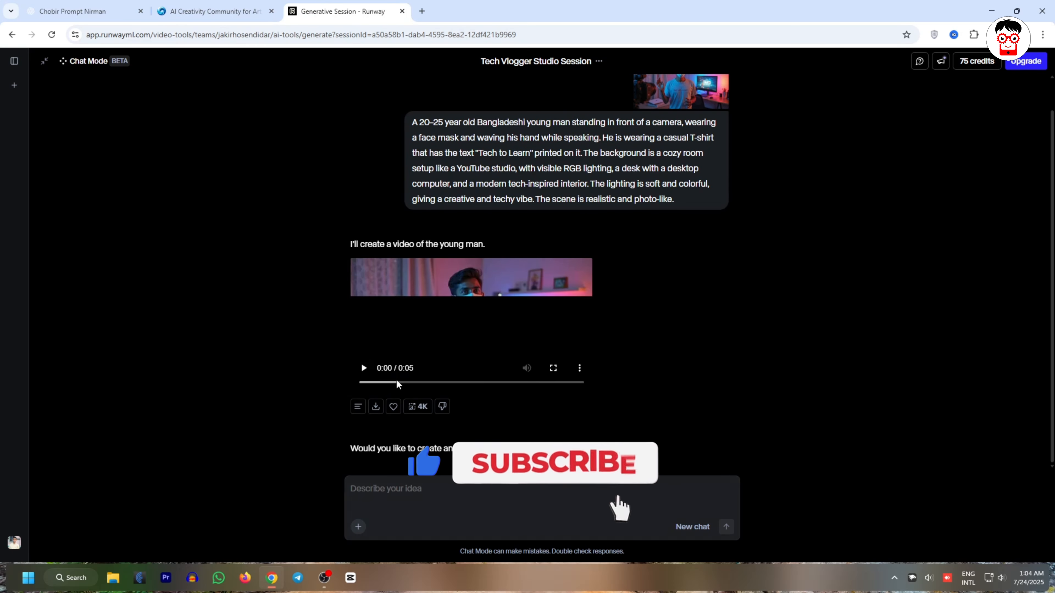
Step: Download the generated video to the Desktop as an MP4 under its suggested name and play it from there
click(376, 408)
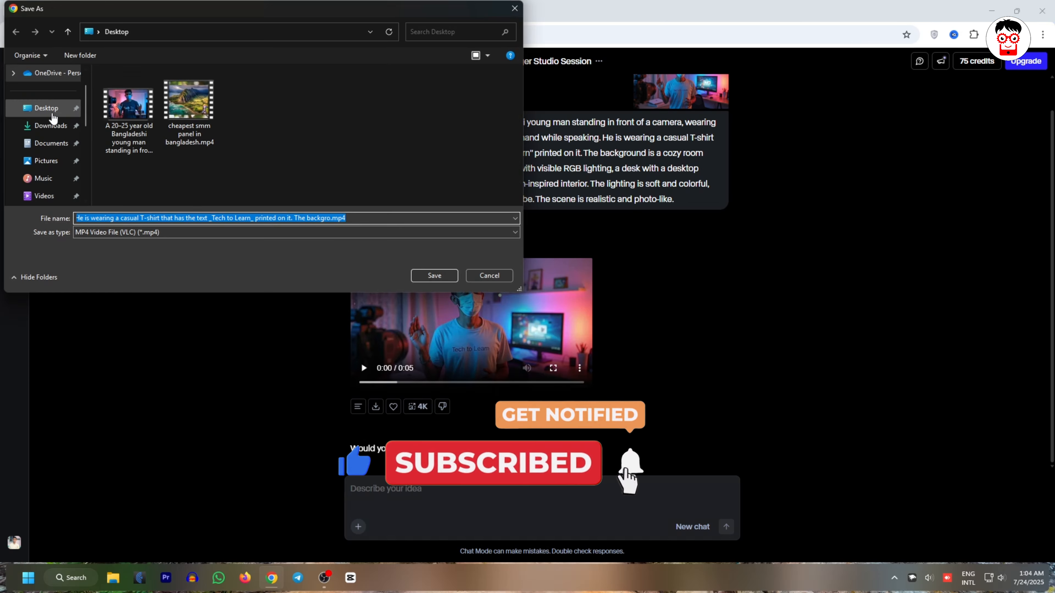
key(Return)
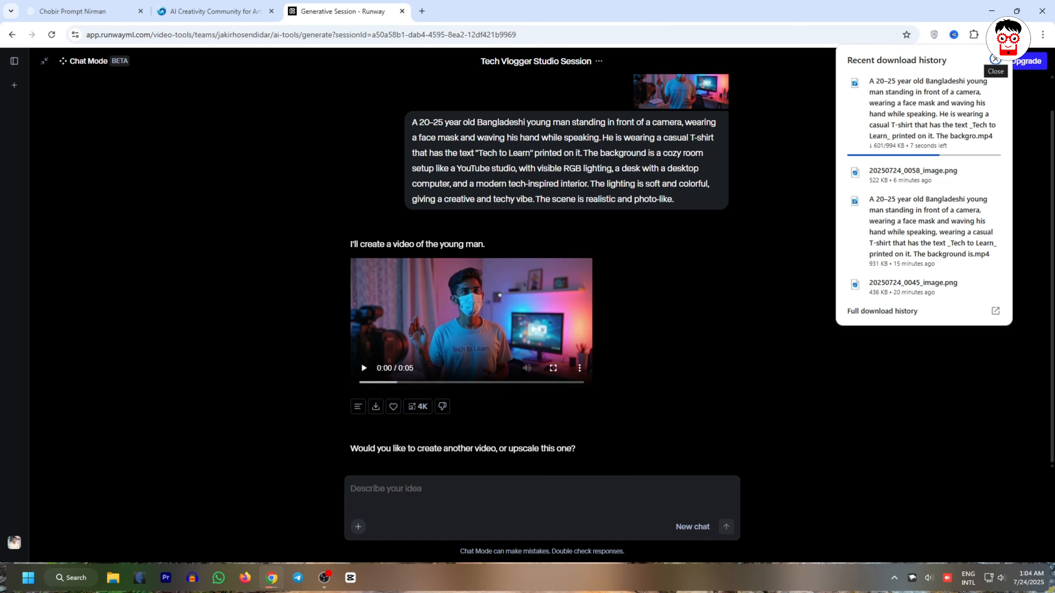
click(992, 12)
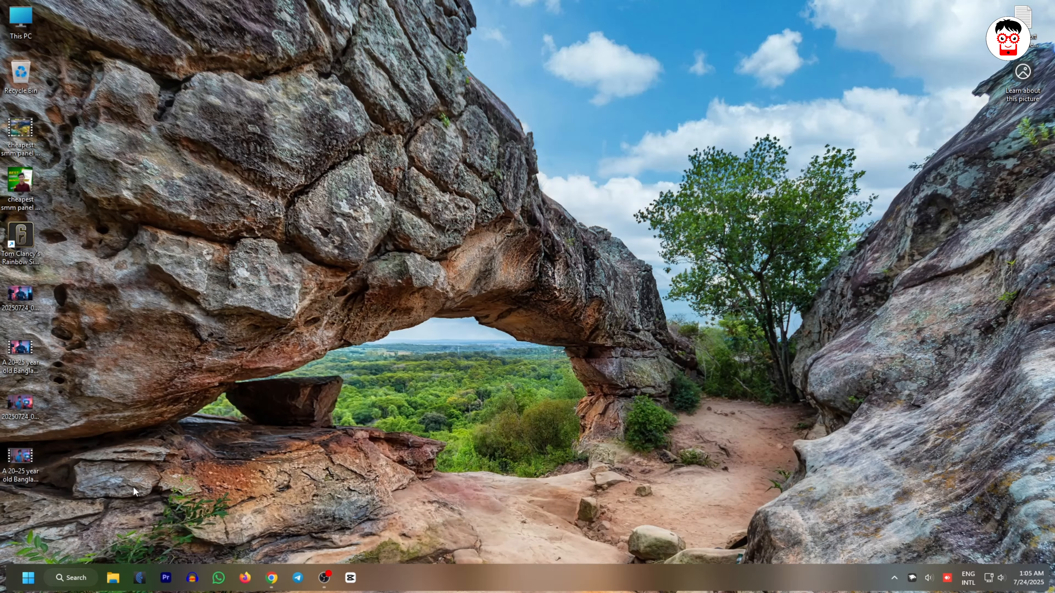
double_click(23, 459)
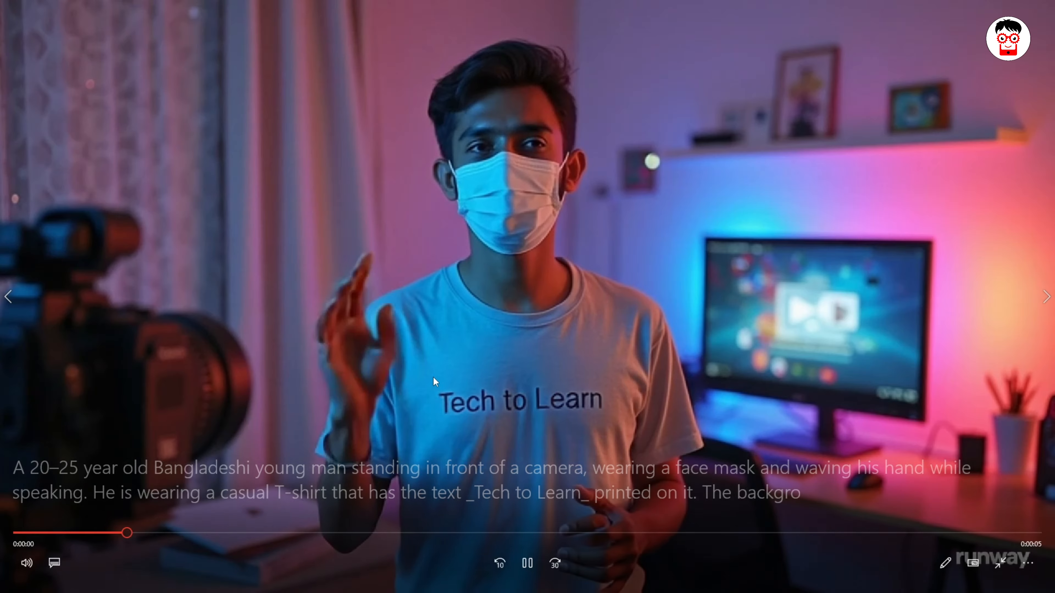